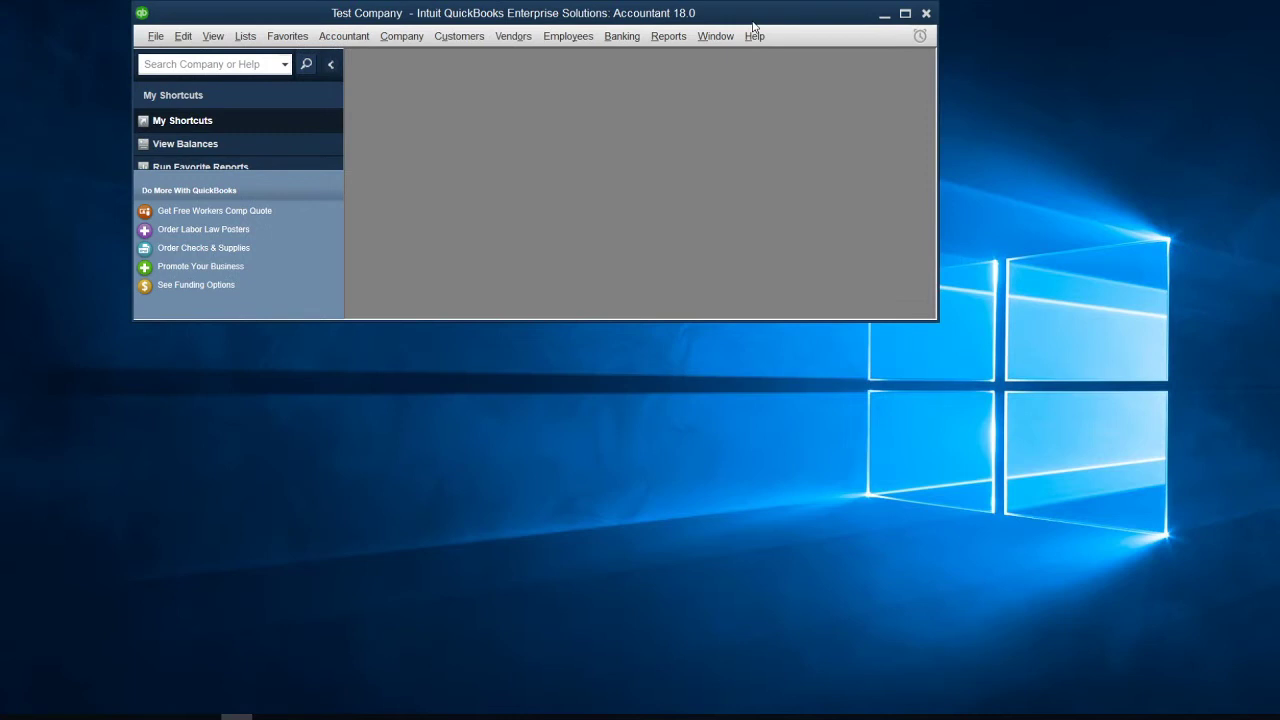
- Maximize the QuickBooks window showing the Test Company file
click(905, 14)
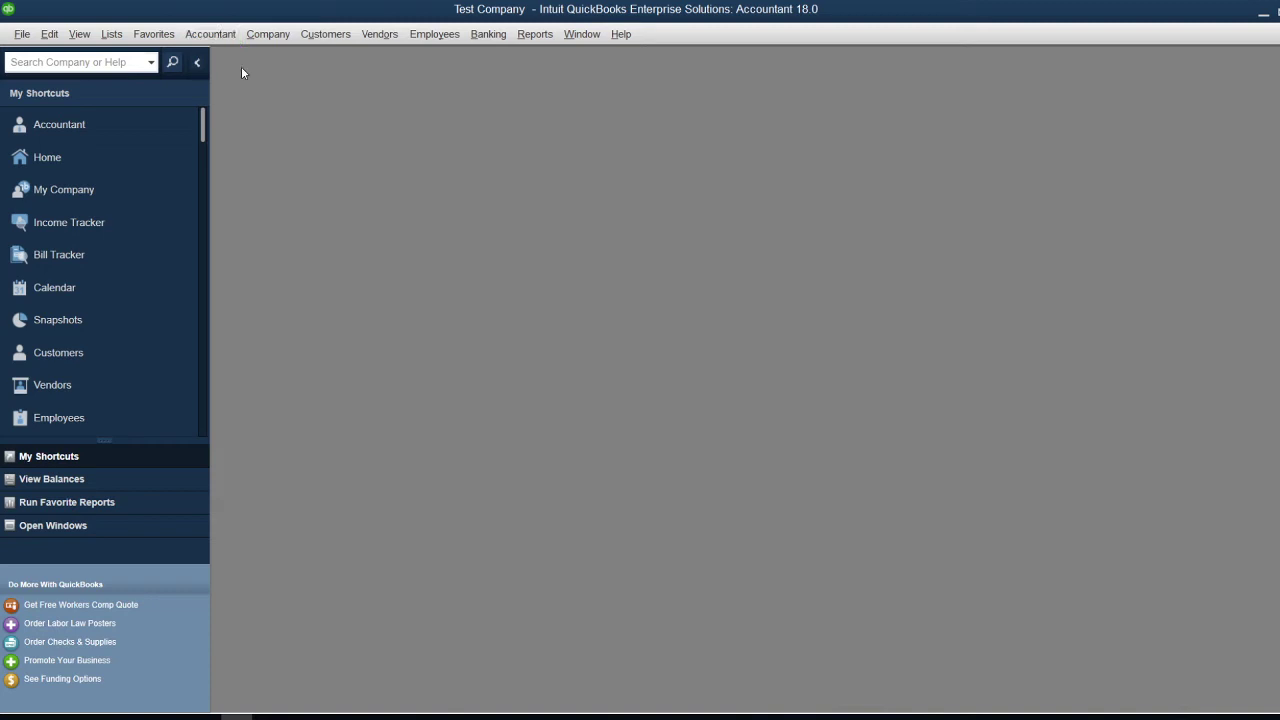
click(224, 40)
- Open the Chart of Accounts from the Company menu
mouse_move(261, 42)
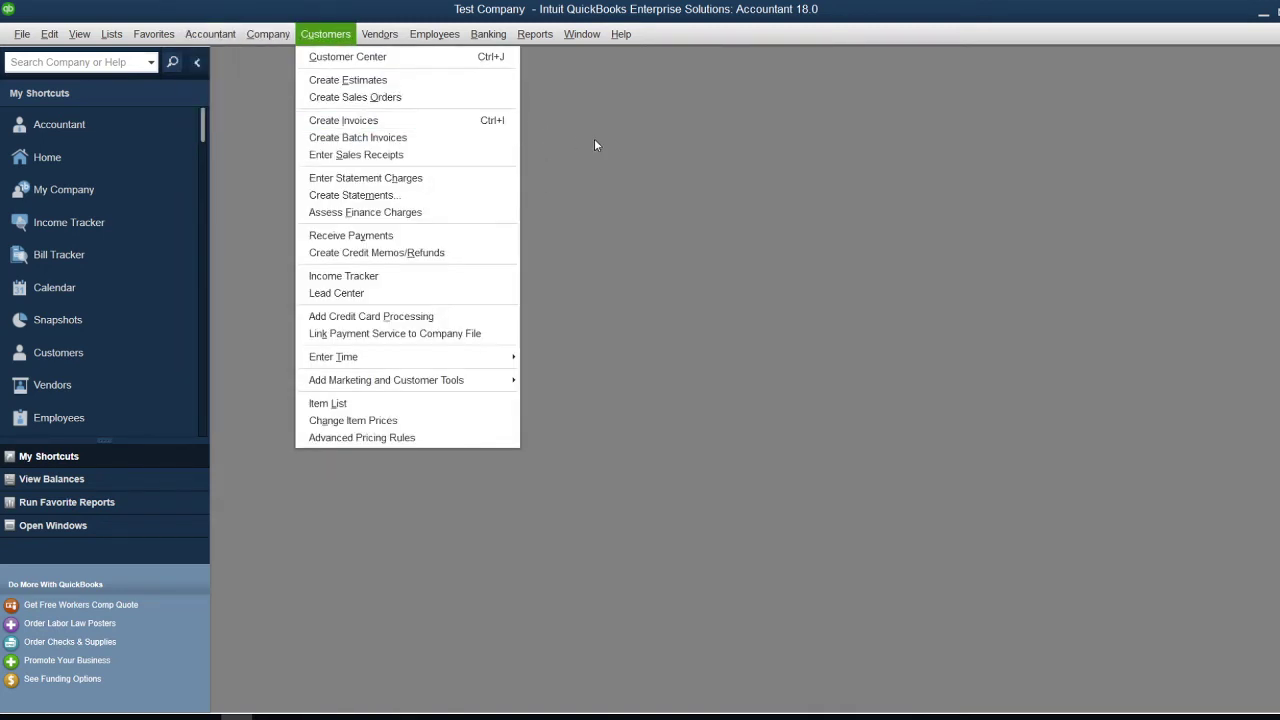
click(594, 138)
click(266, 38)
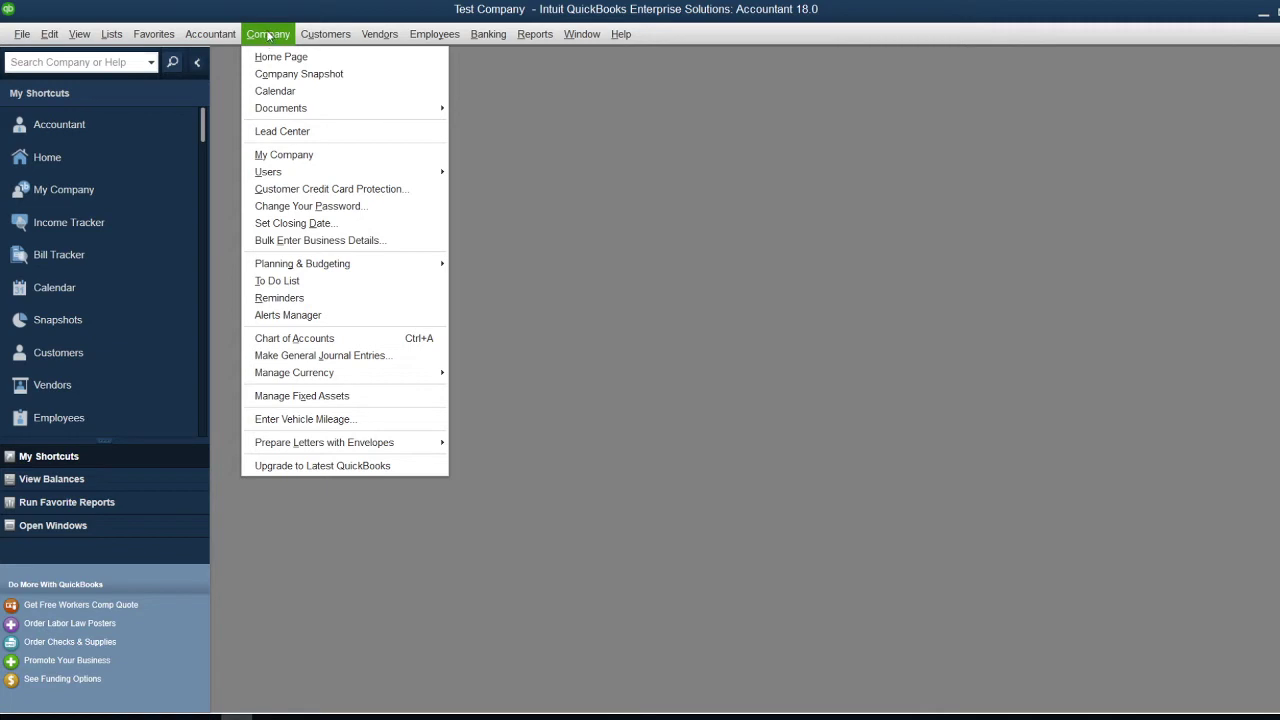
click(268, 35)
click(268, 35)
click(342, 340)
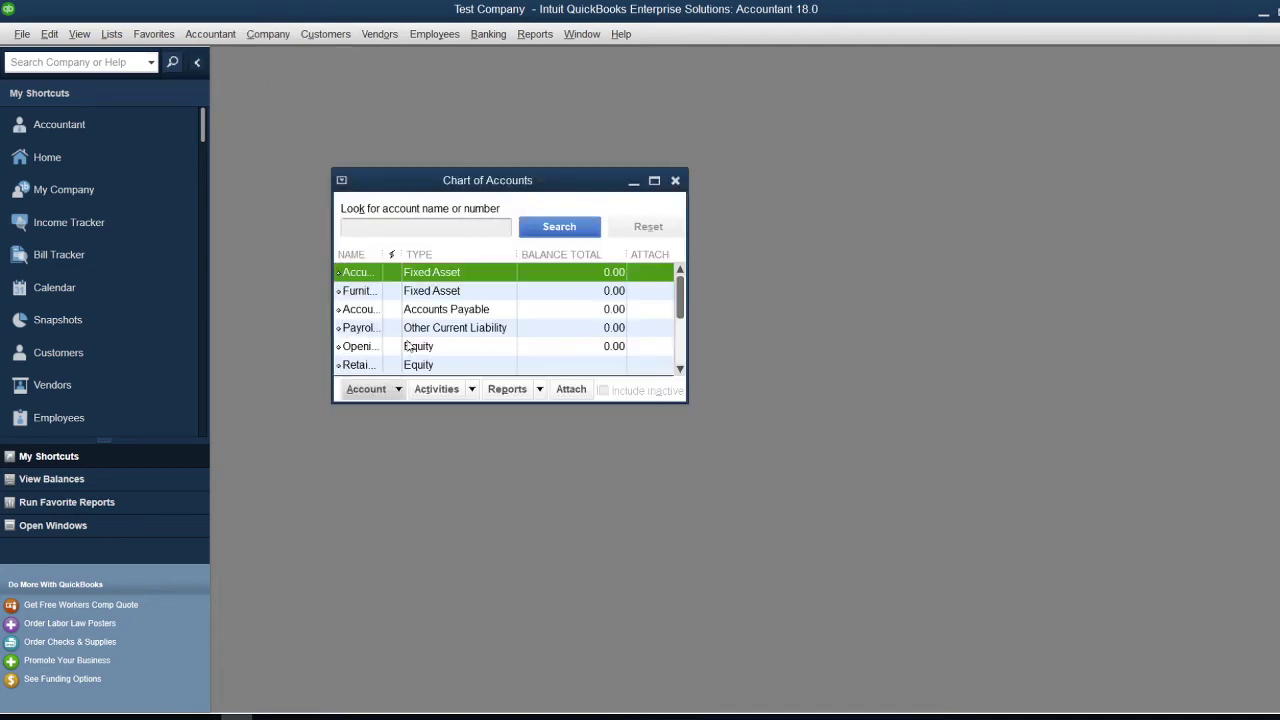
- Maximize the Chart of Accounts and start a New account from the Account menu
click(654, 183)
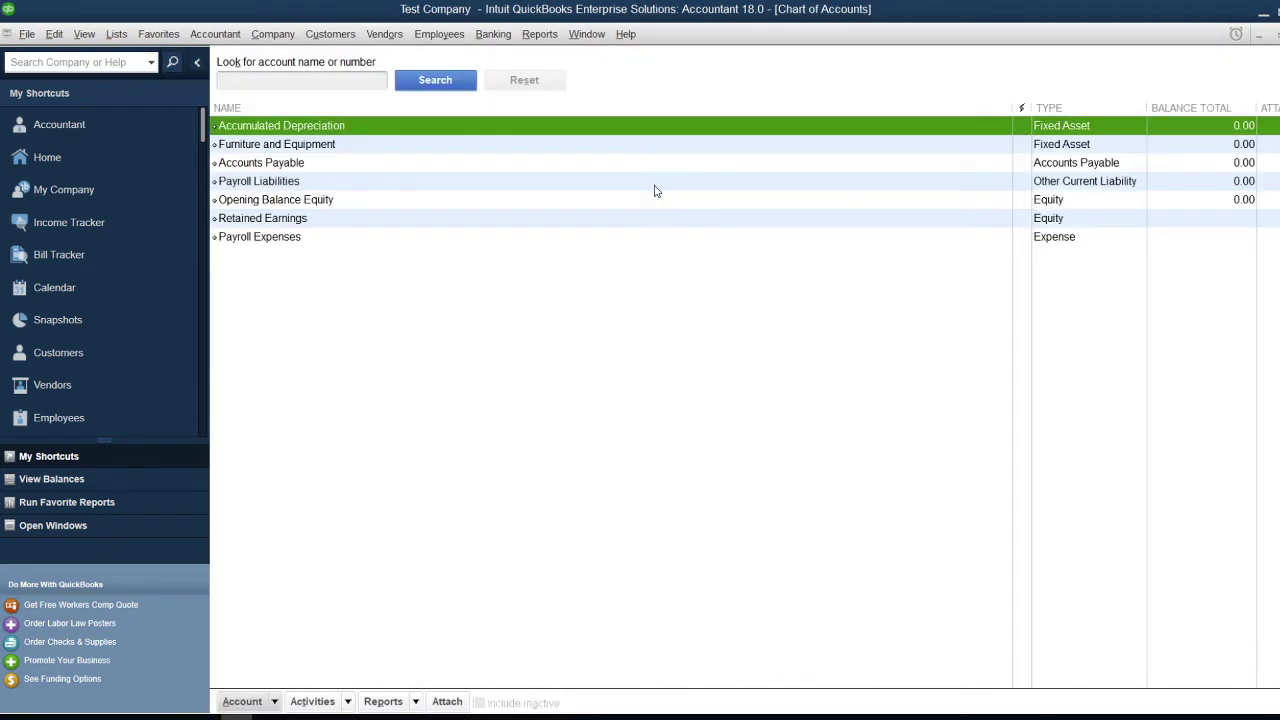
click(276, 703)
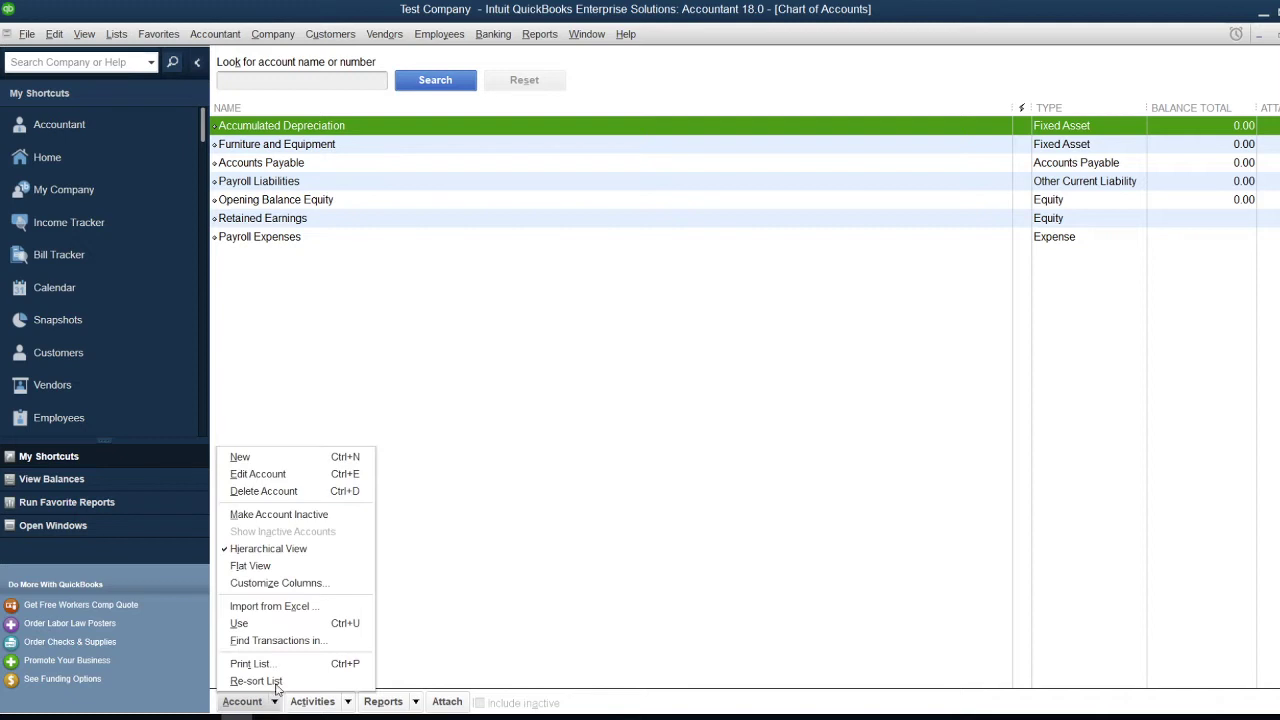
click(277, 460)
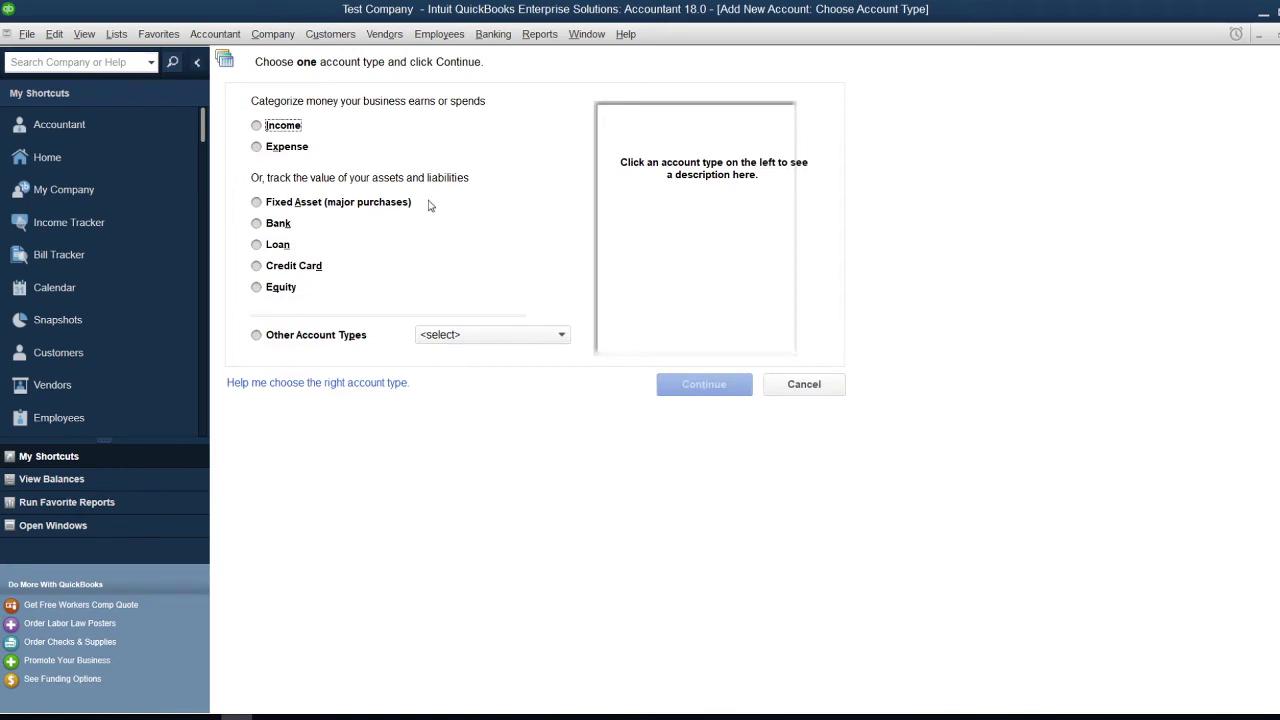
- Choose Income as the new account type and continue to the details form
click(281, 130)
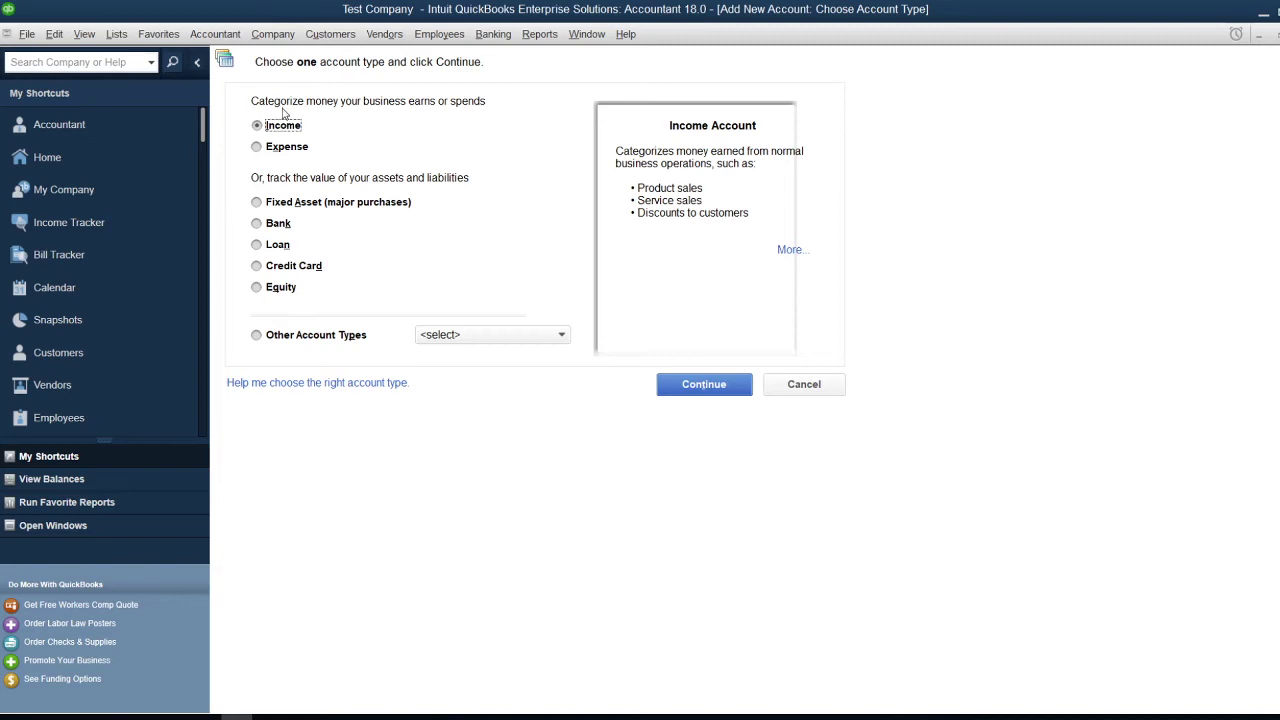
click(257, 336)
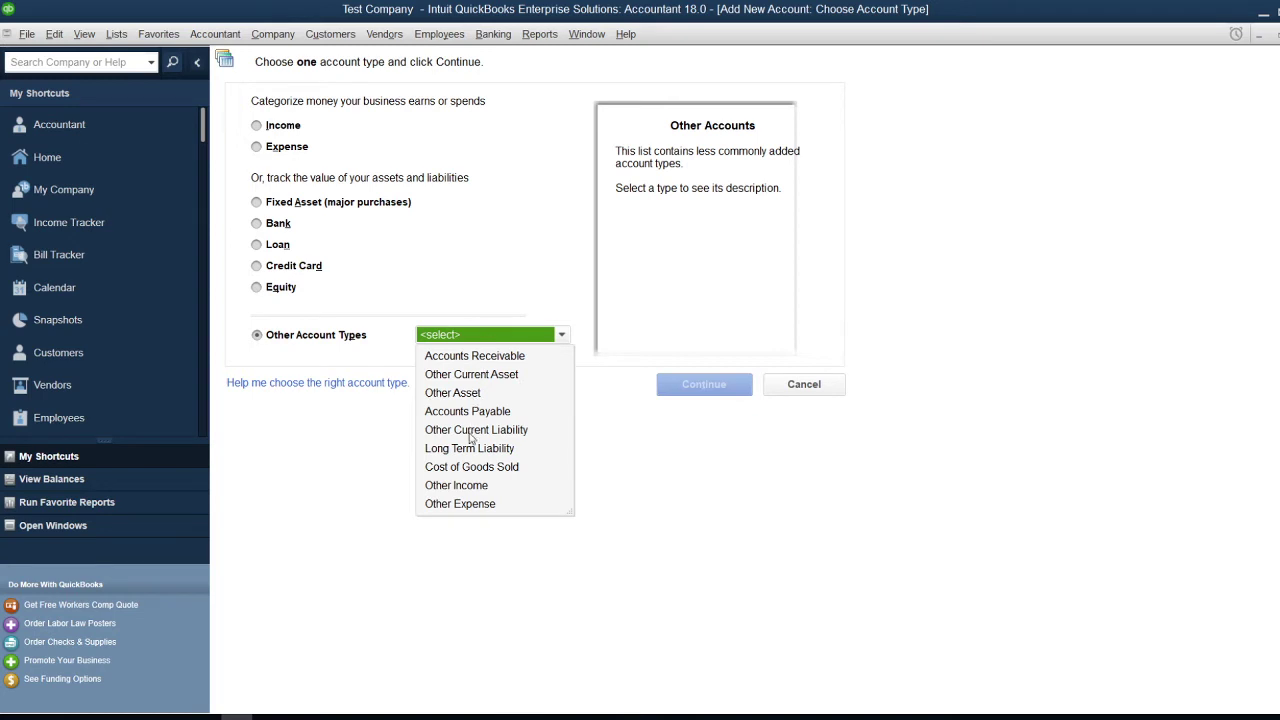
click(516, 249)
click(257, 127)
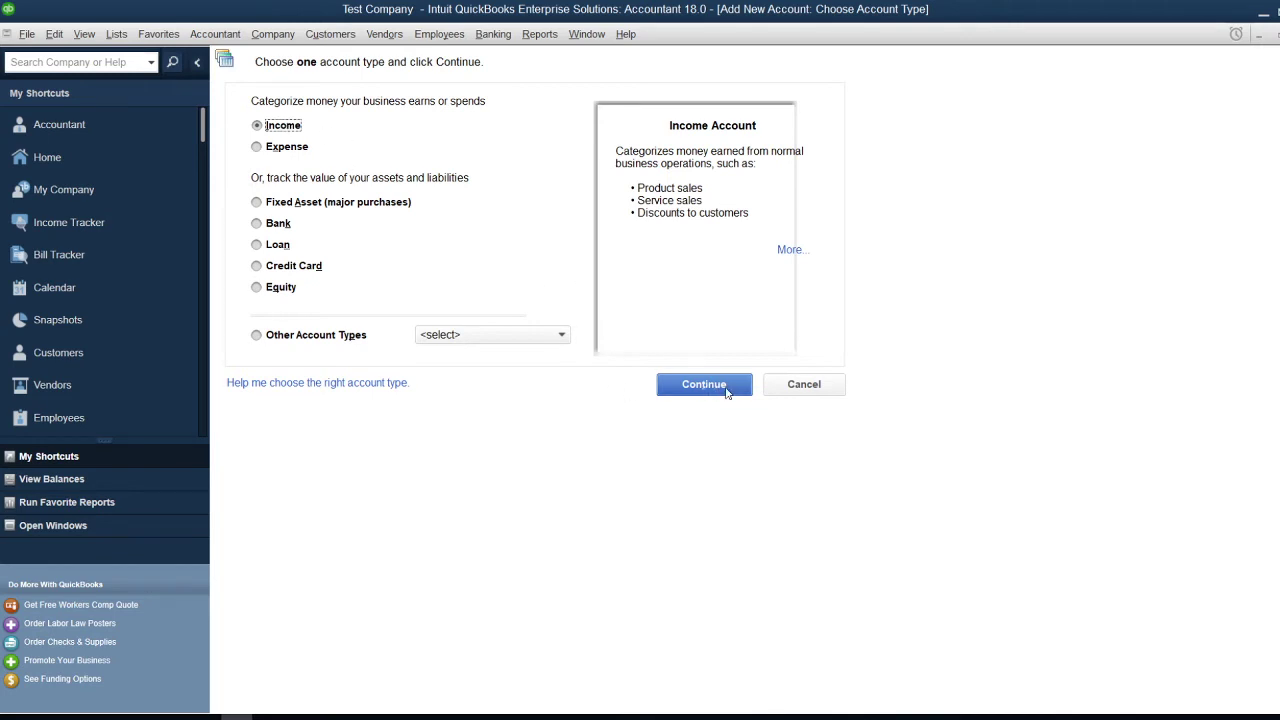
click(726, 390)
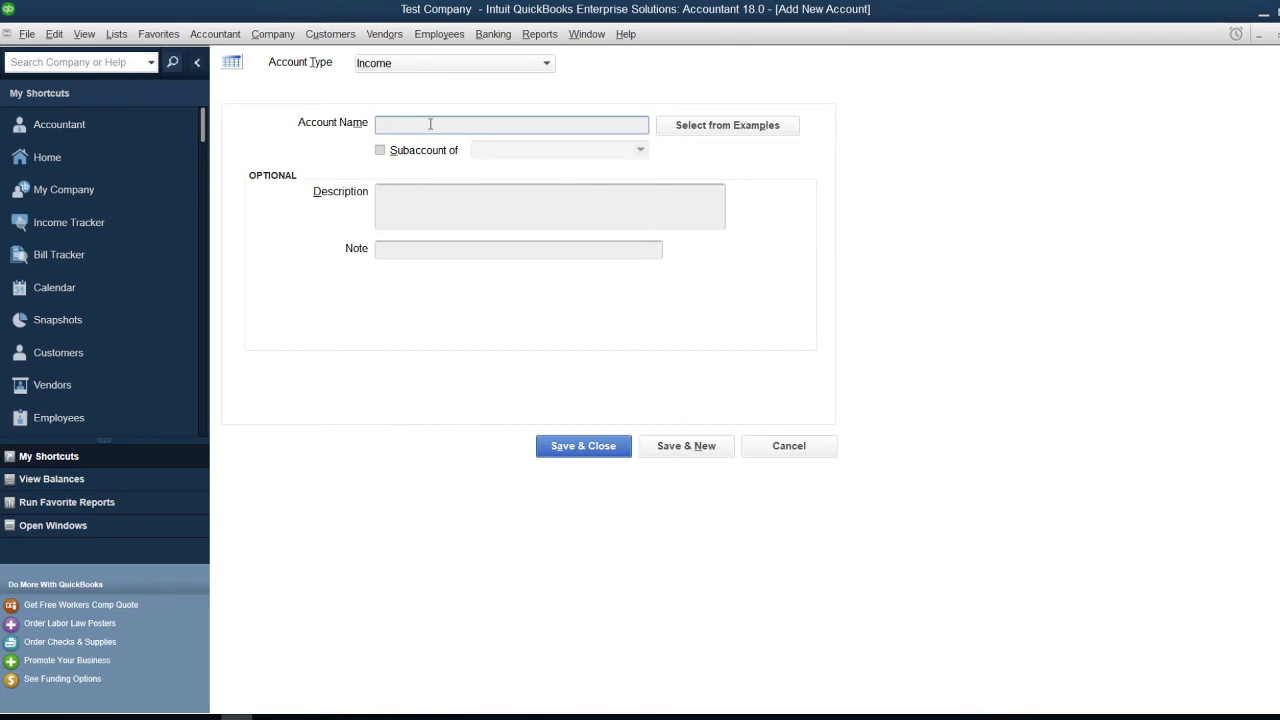
- Name the account 'Consulting income', keep it top-level, and Save & New
text(Consulting income)
click(380, 152)
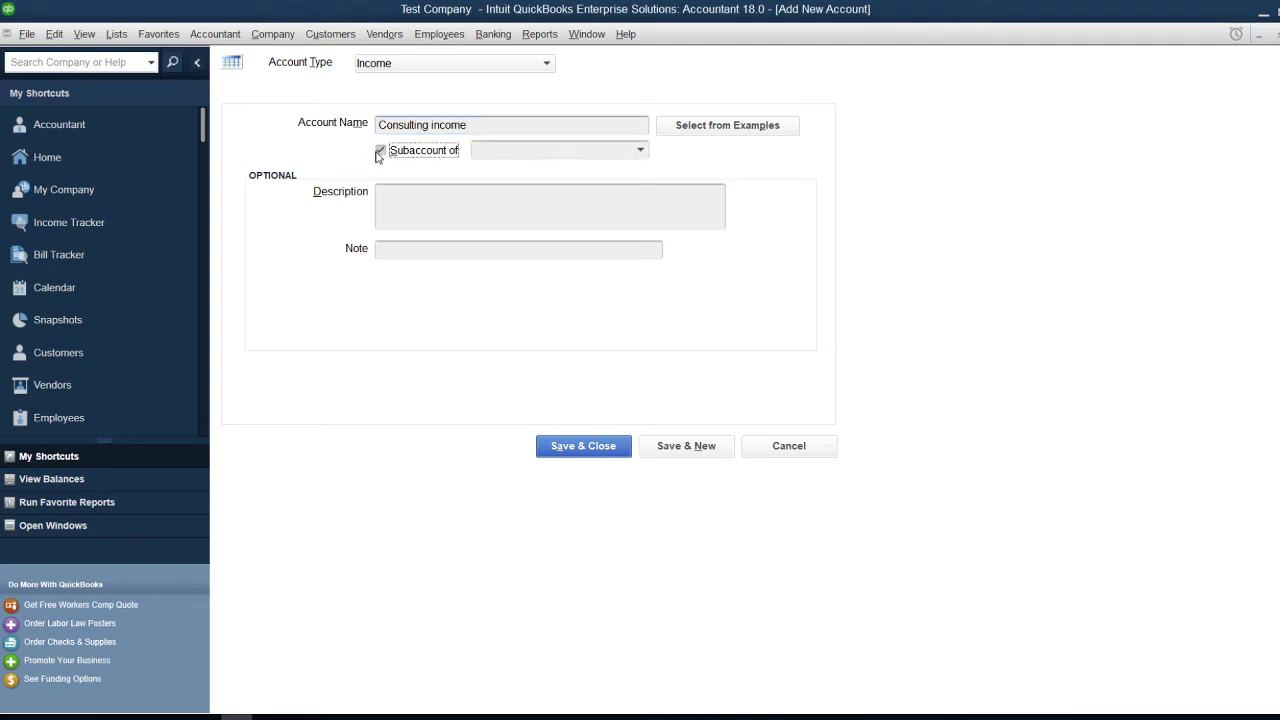
click(641, 151)
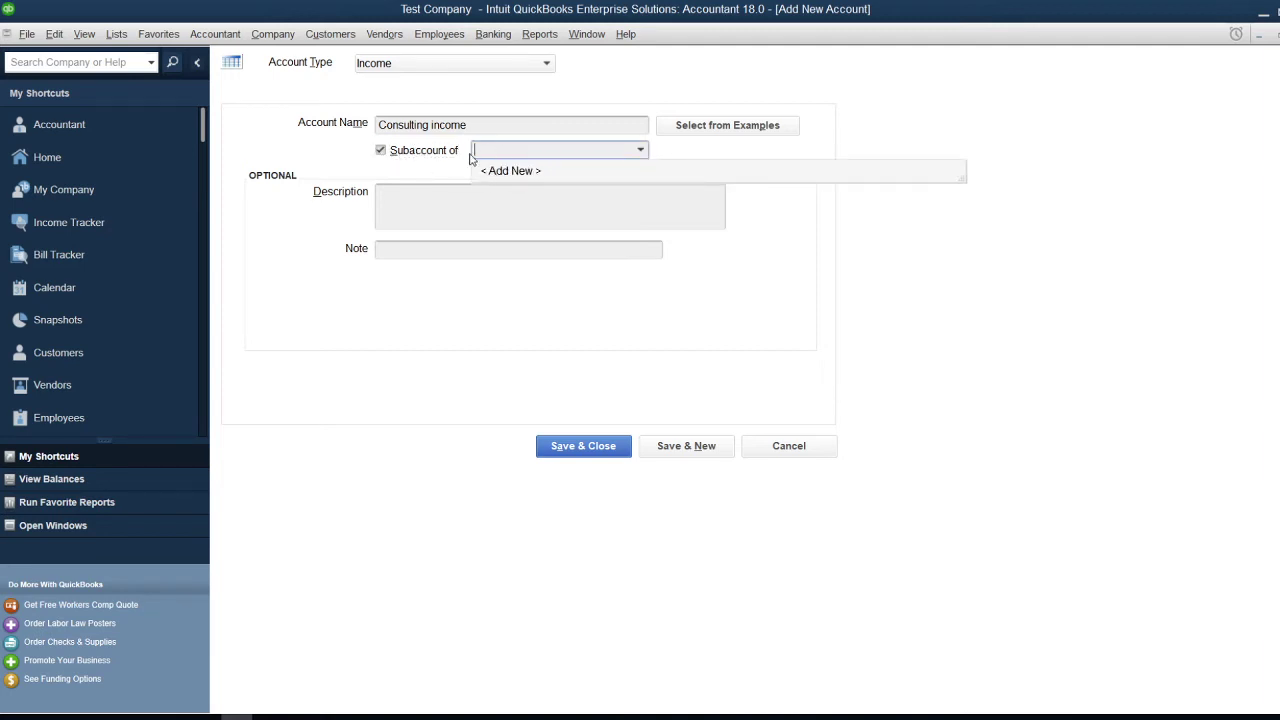
click(383, 151)
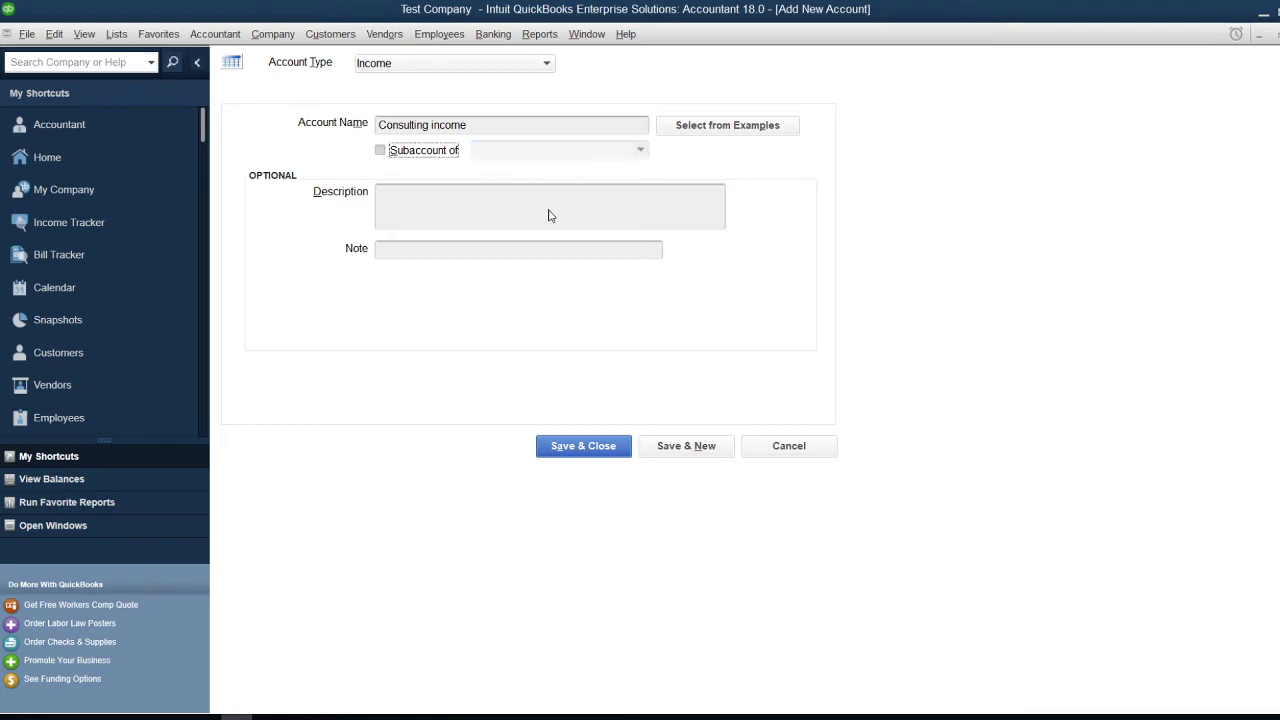
click(513, 213)
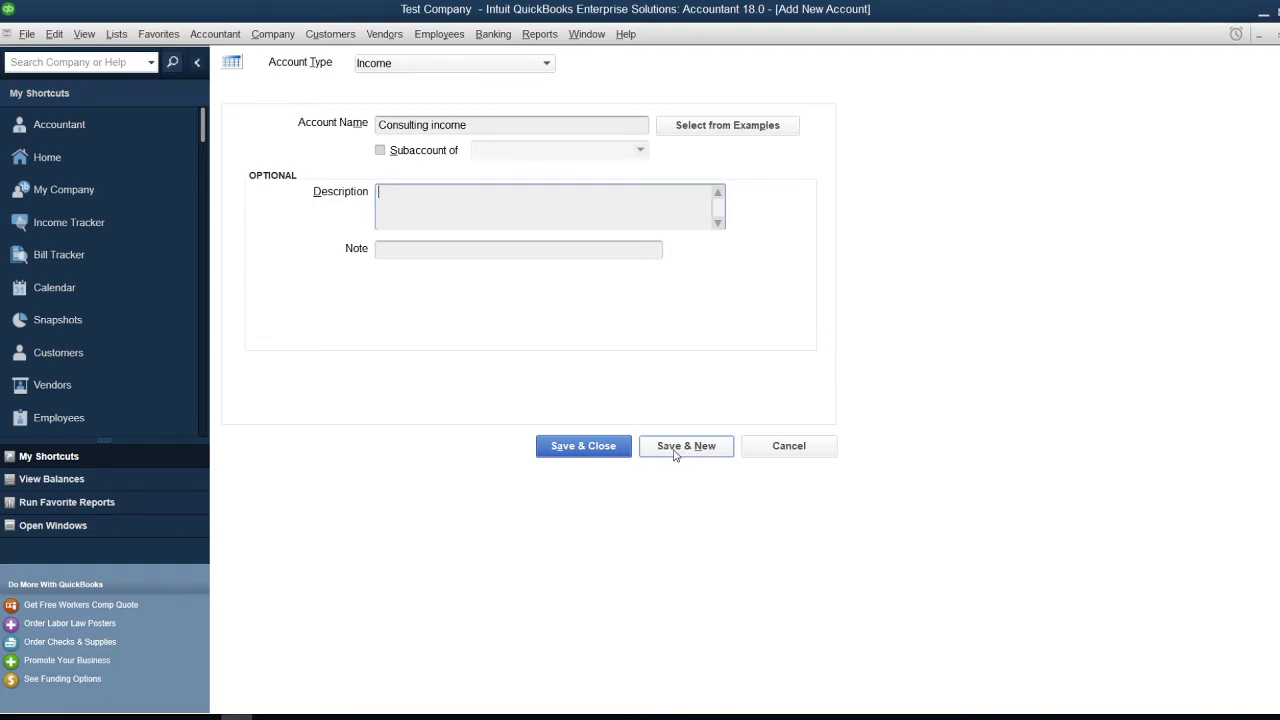
click(680, 450)
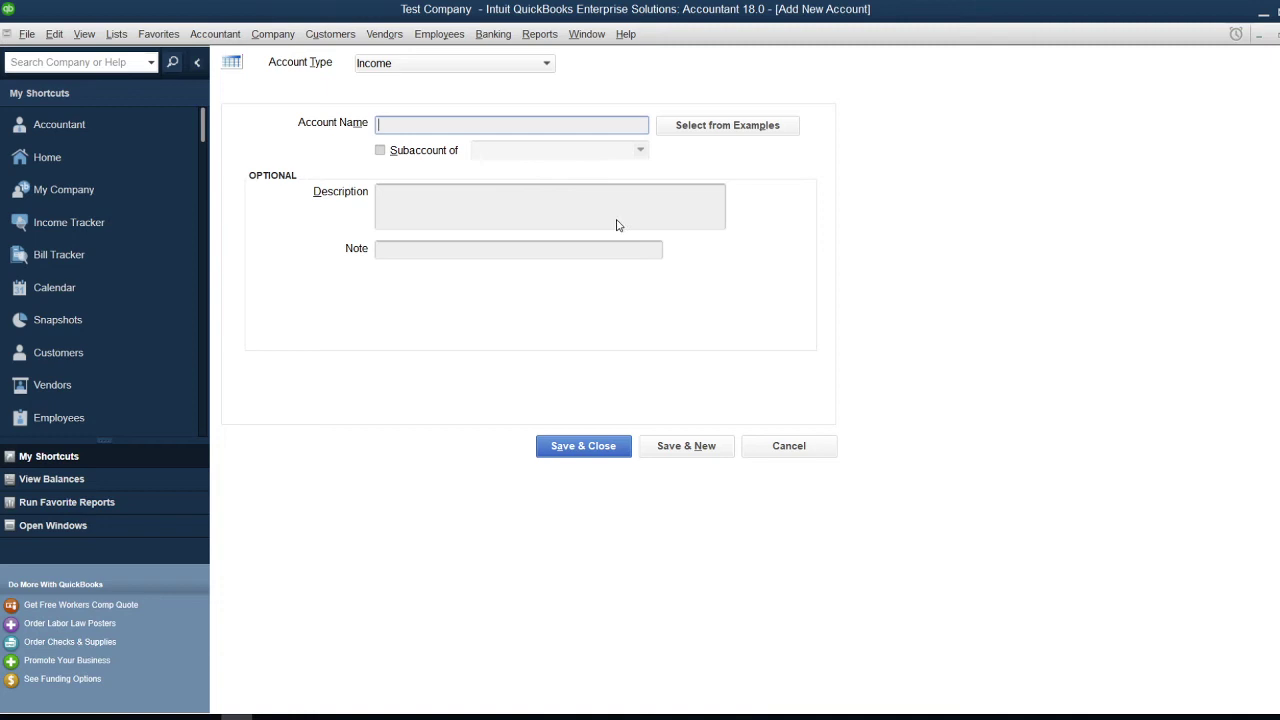
- Create the Expense account 'Travelling expense' and Save & New
click(546, 66)
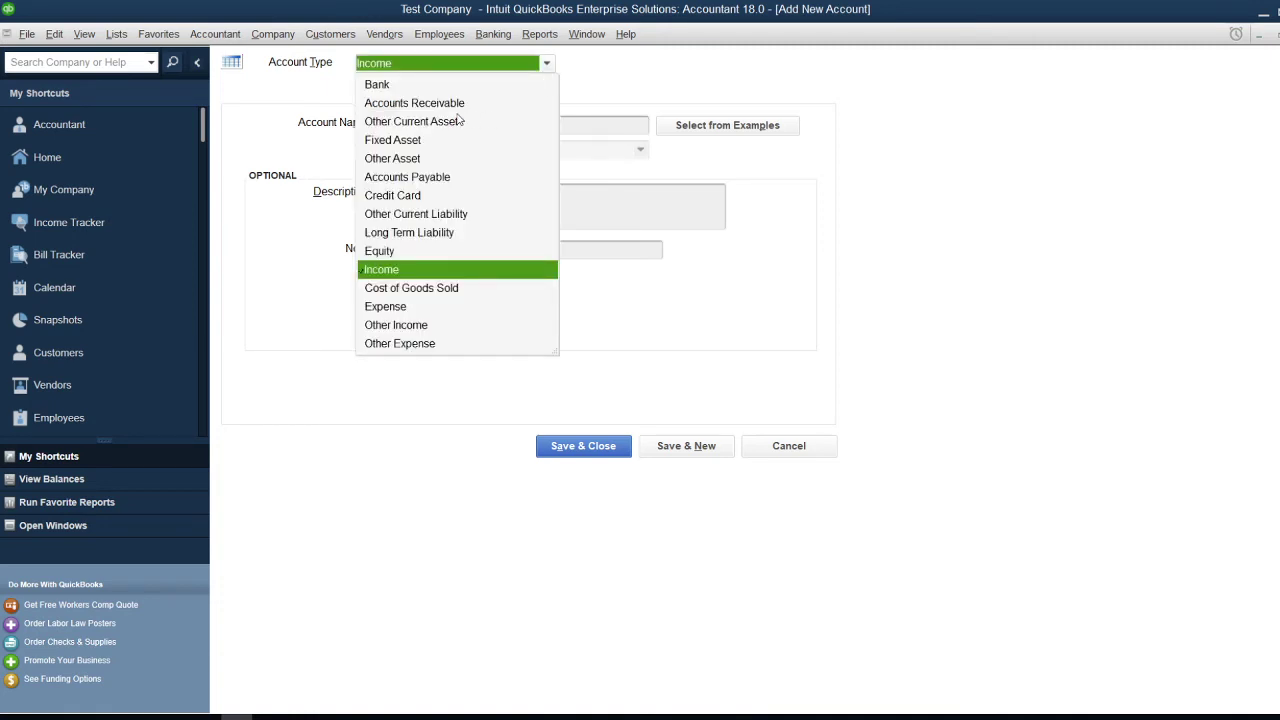
click(398, 307)
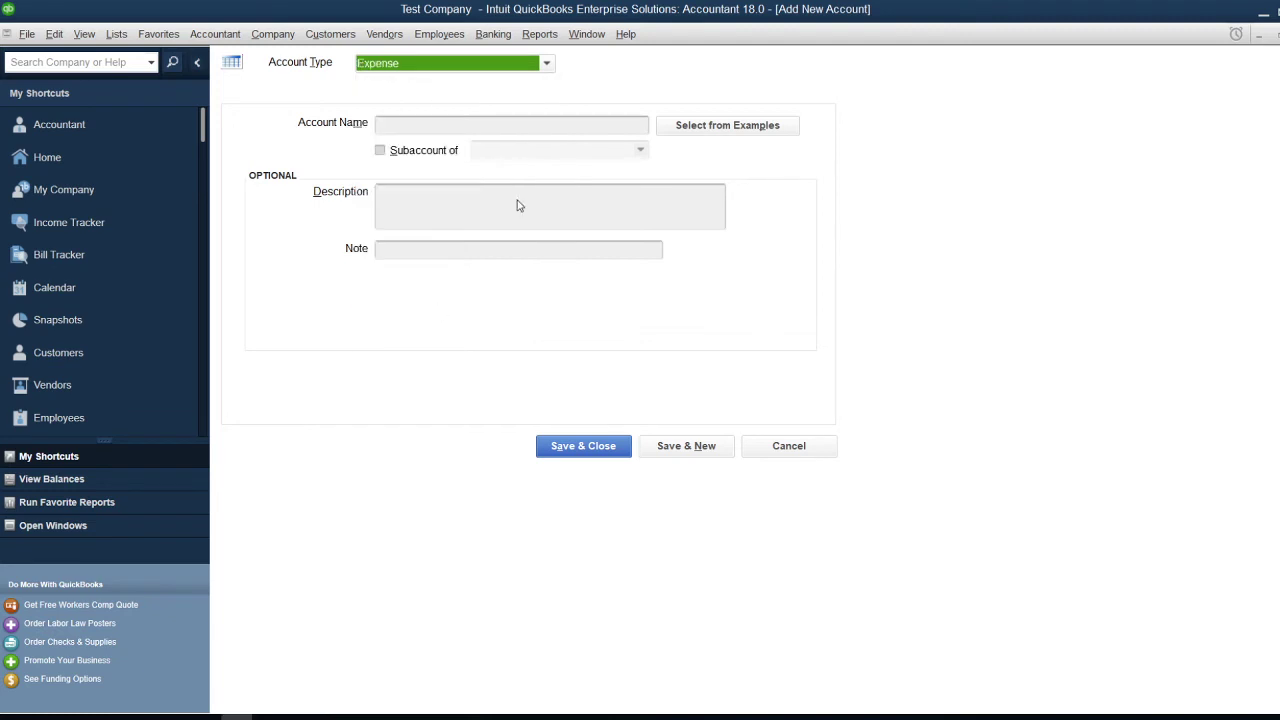
click(513, 128)
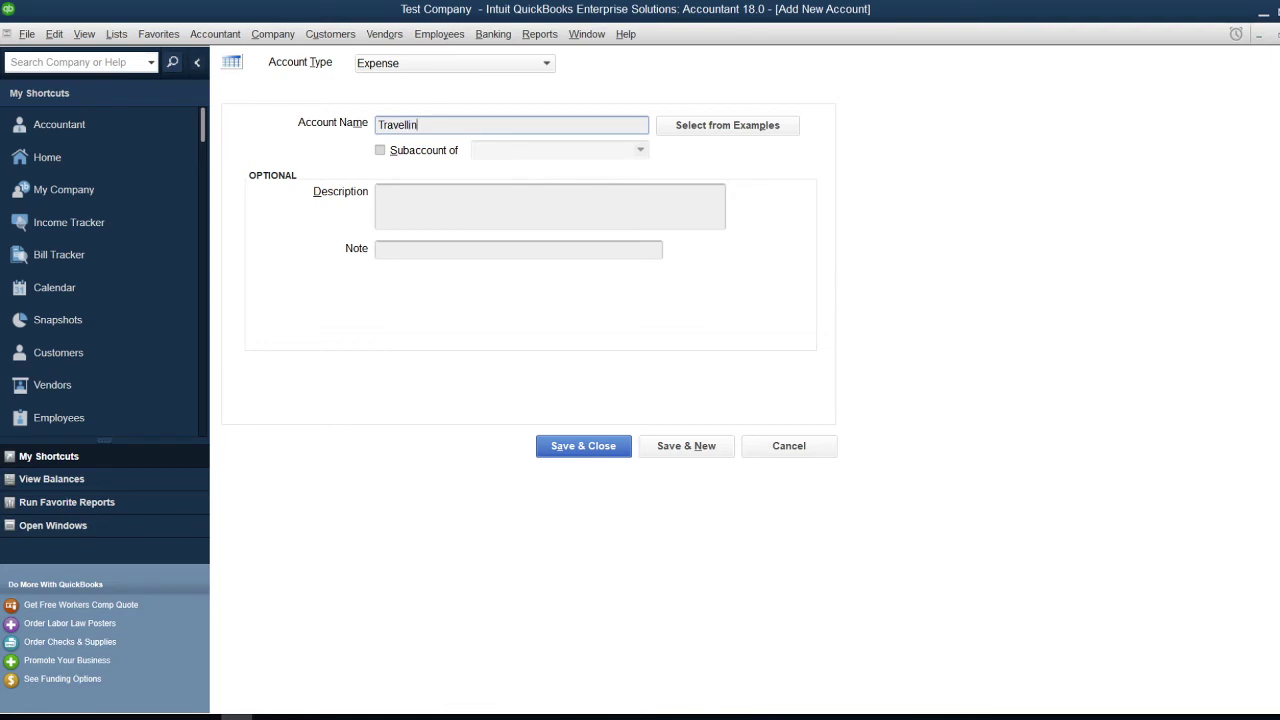
text(Travelling expense)
click(672, 447)
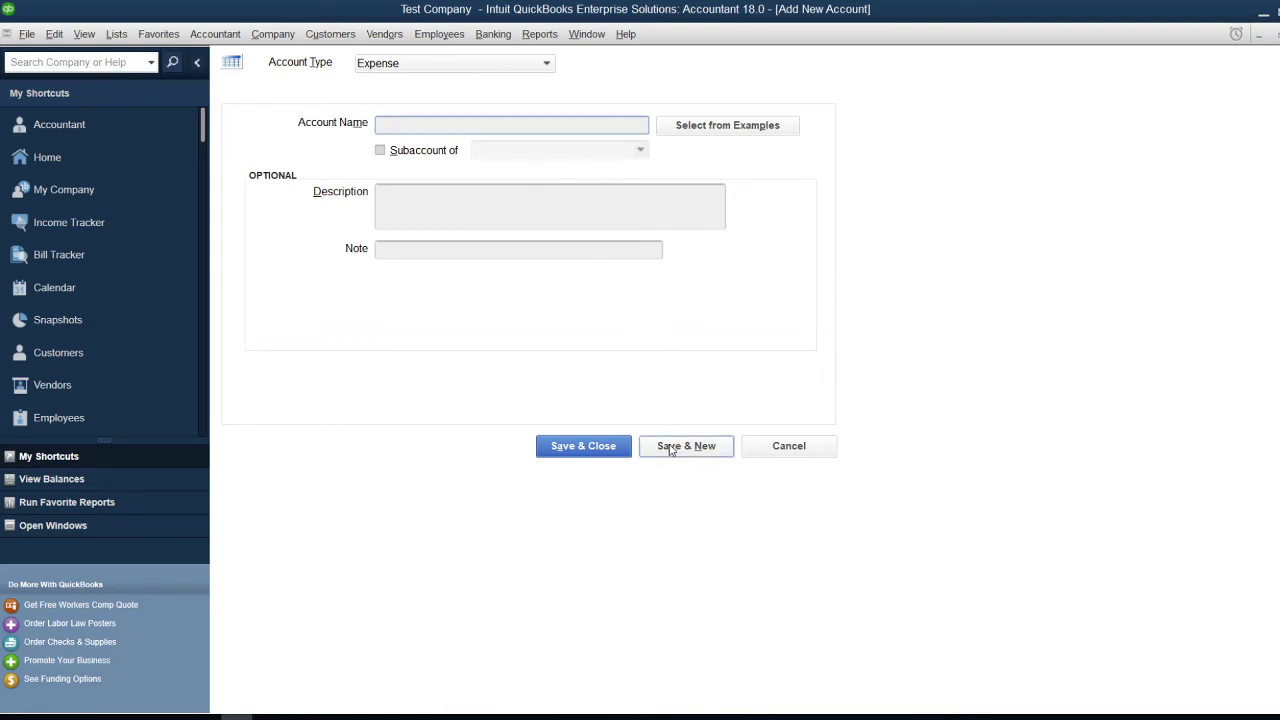
- Create the Bank-type account 'Bank account A' and Save & Close
click(491, 66)
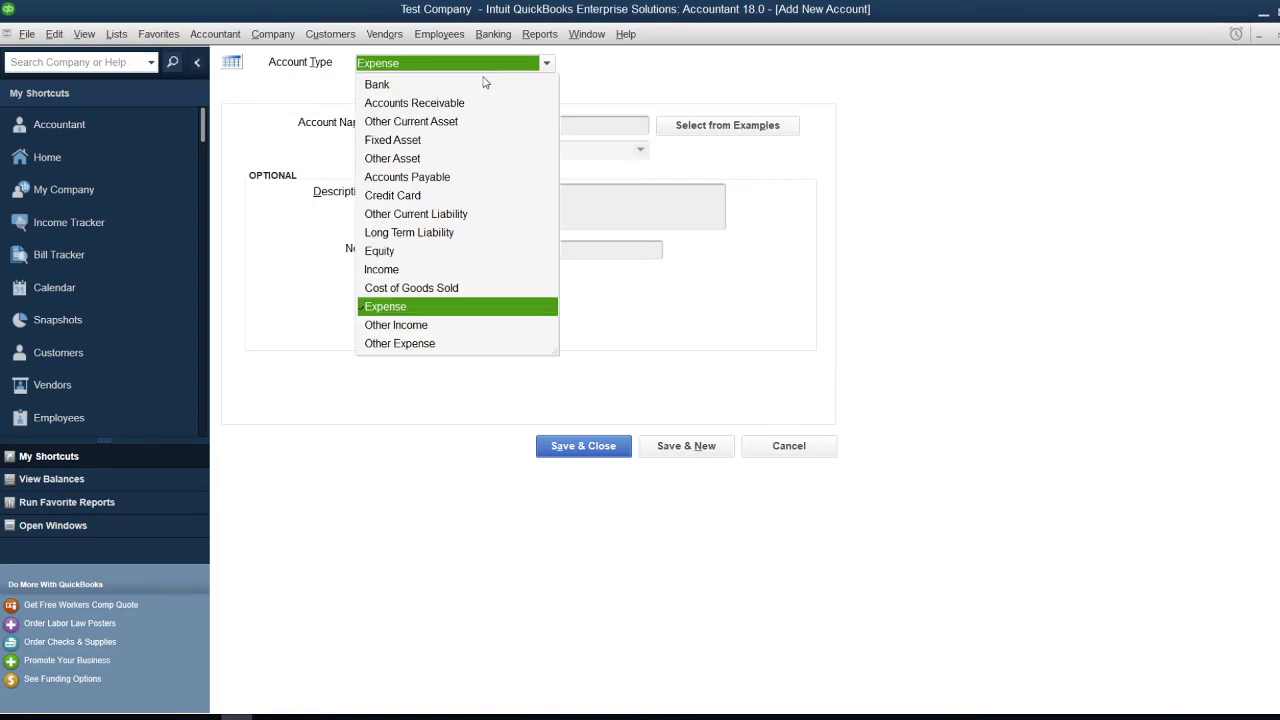
click(397, 88)
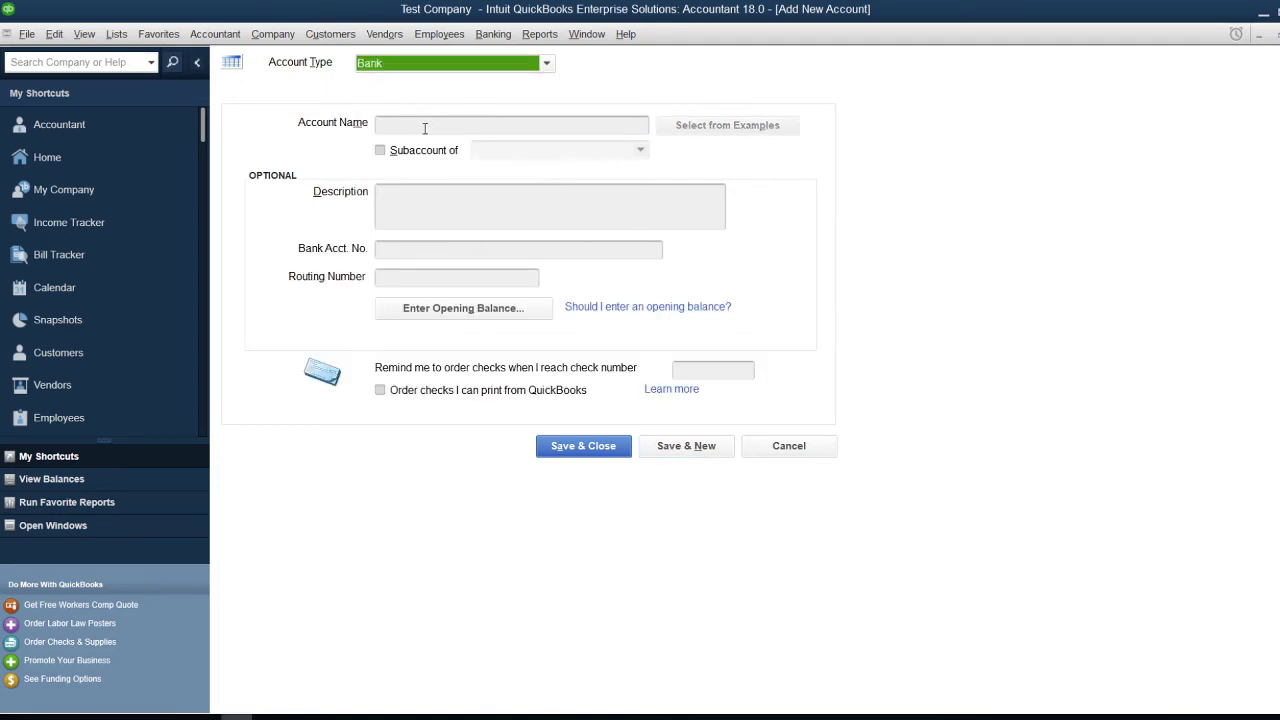
click(425, 129)
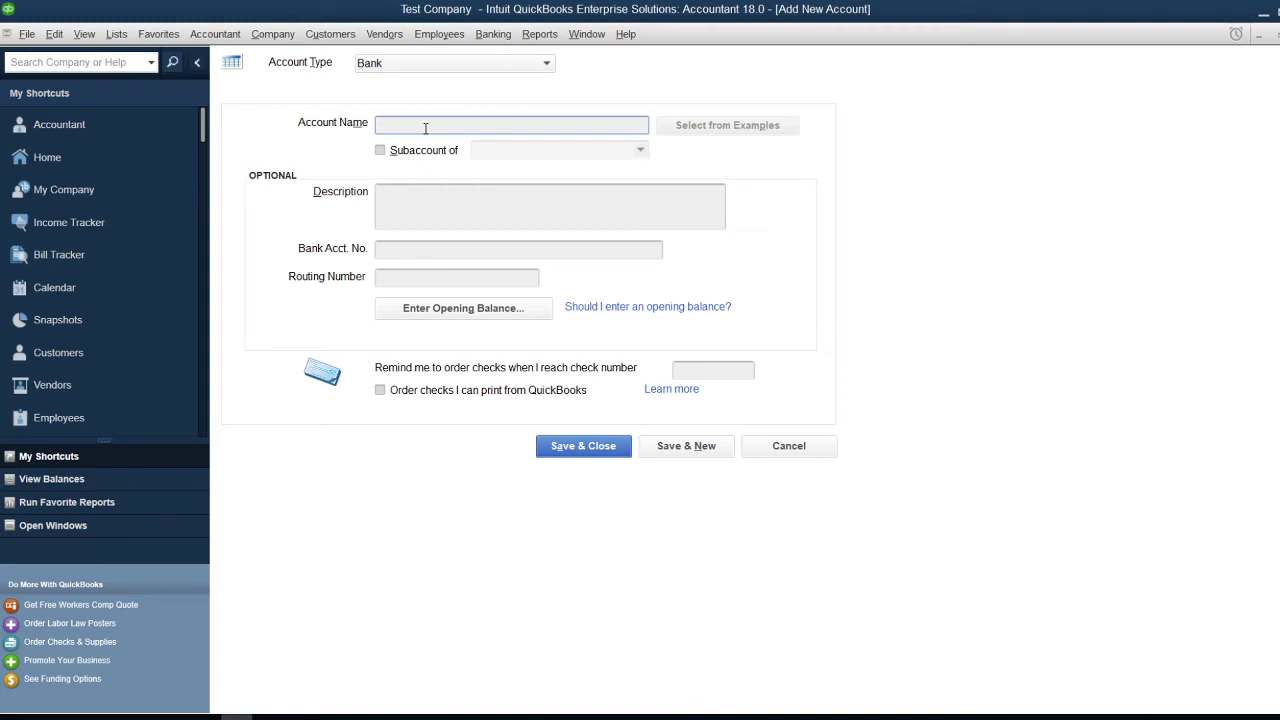
text(BA)
click(444, 222)
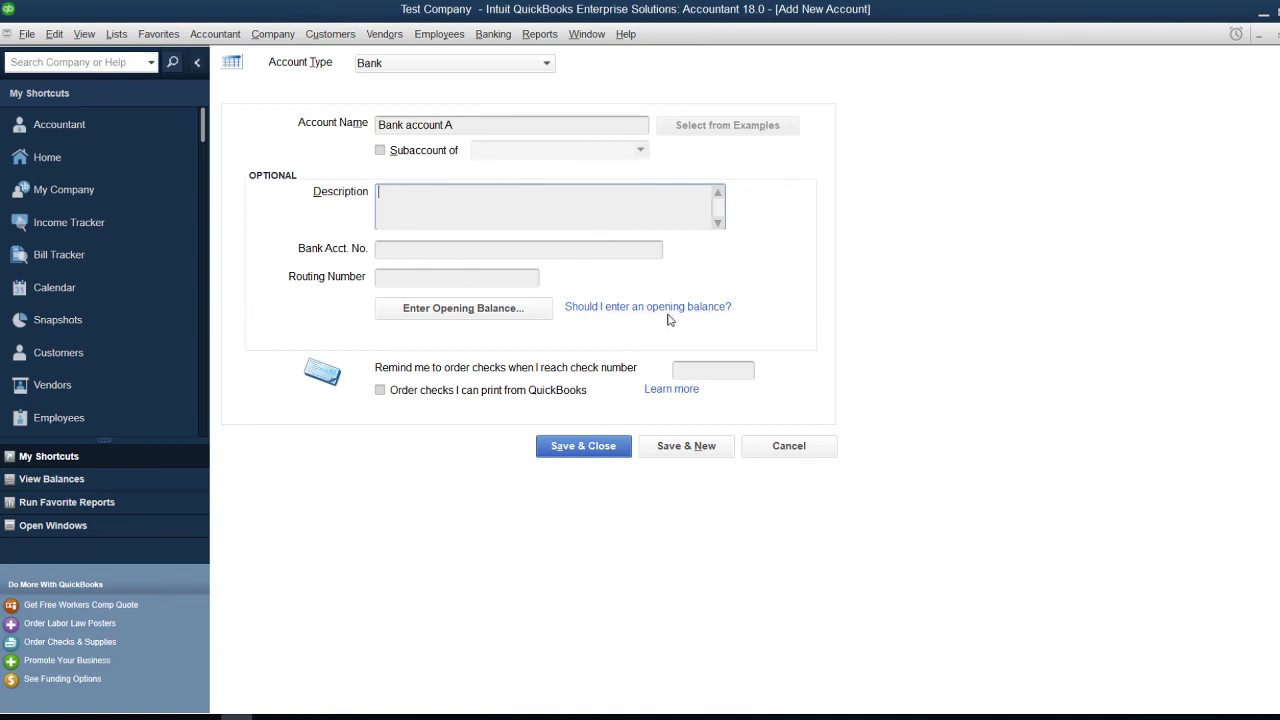
click(619, 453)
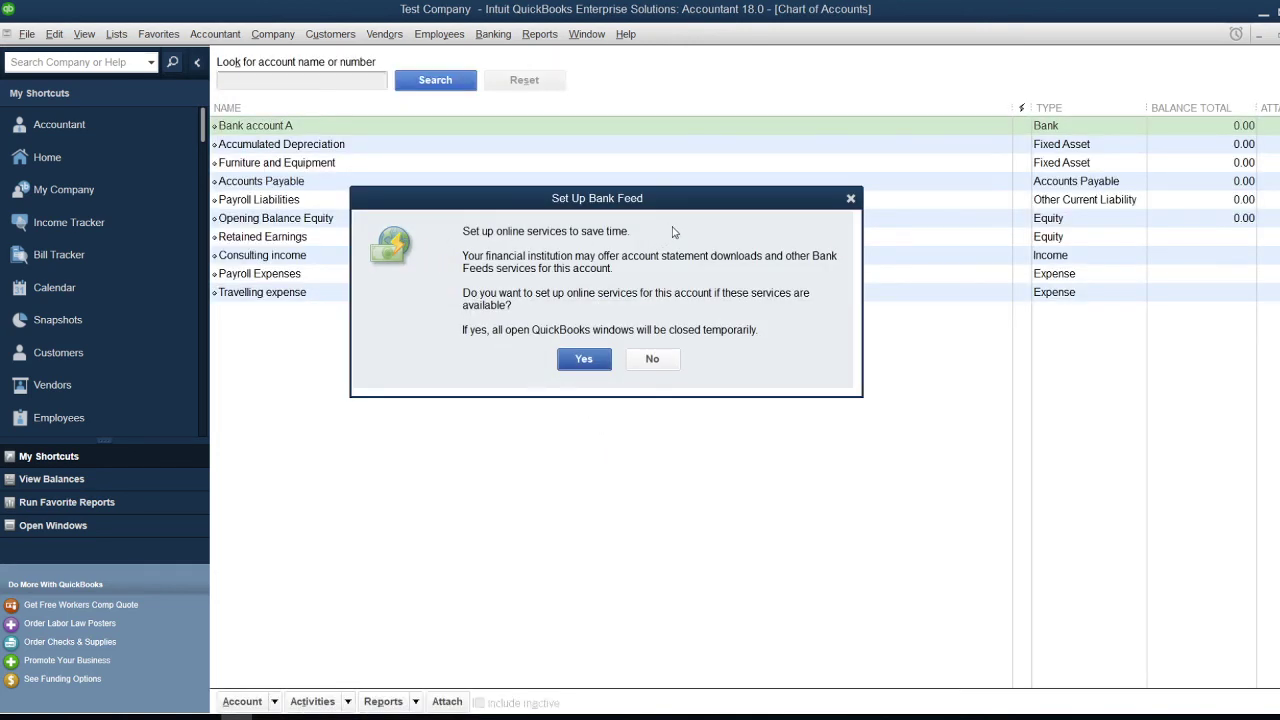
- Decline the bank feed setup and open the actions for Bank account A
click(651, 366)
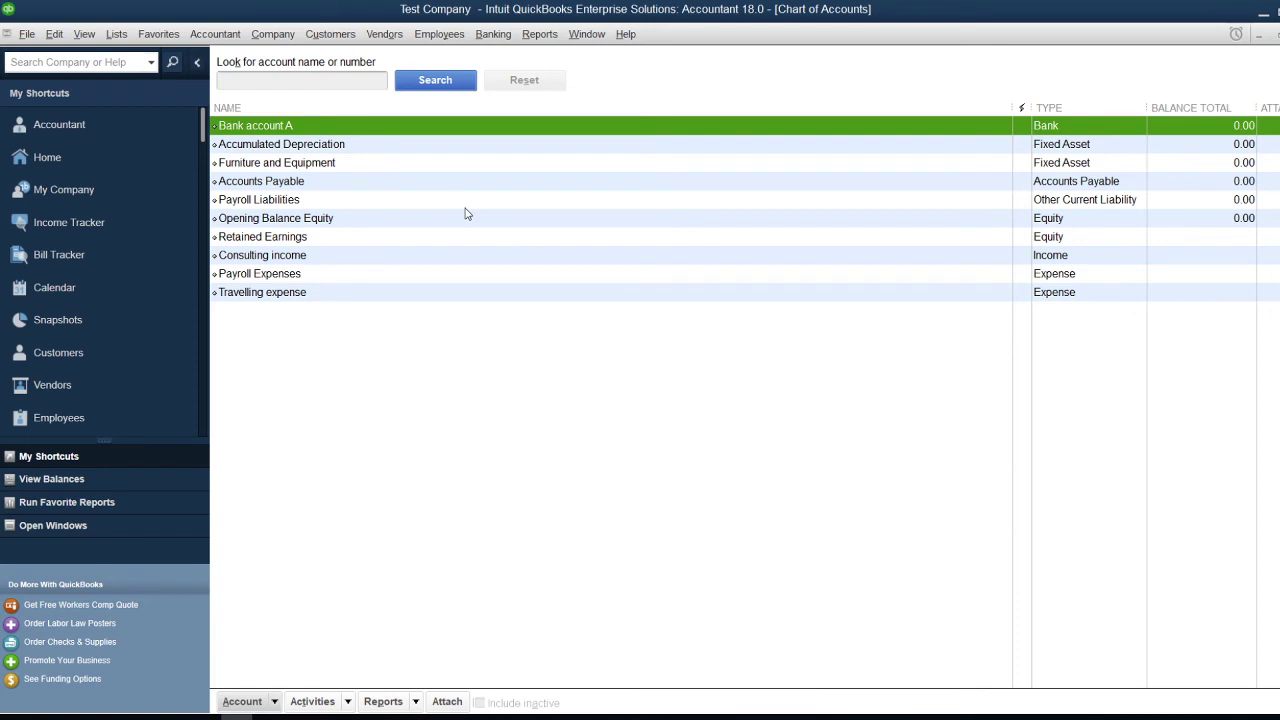
right_click(384, 134)
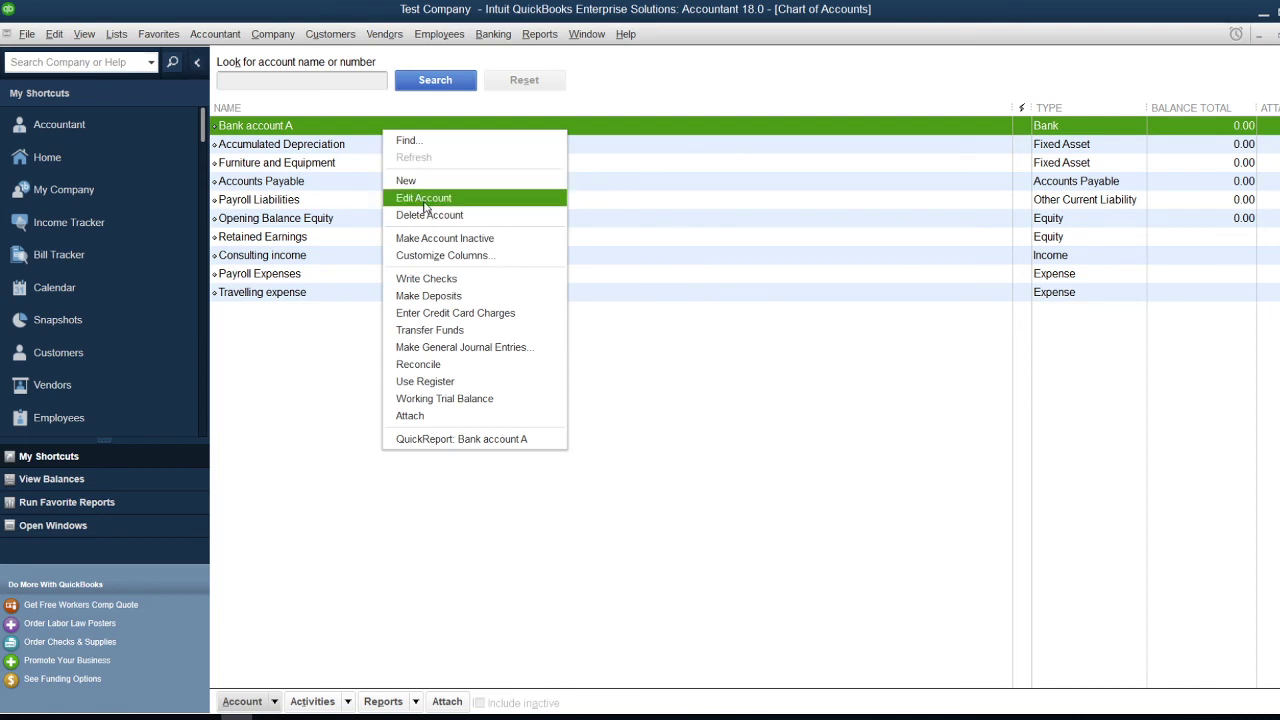
click(288, 534)
click(343, 129)
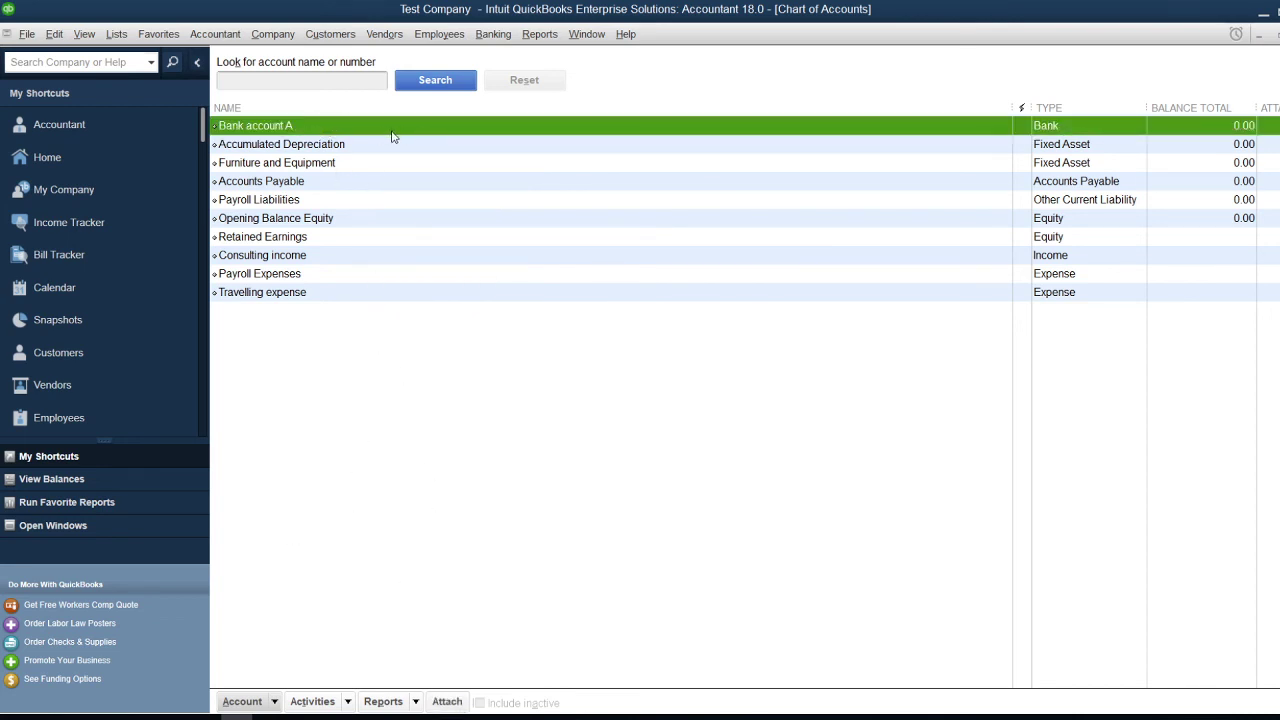
click(273, 704)
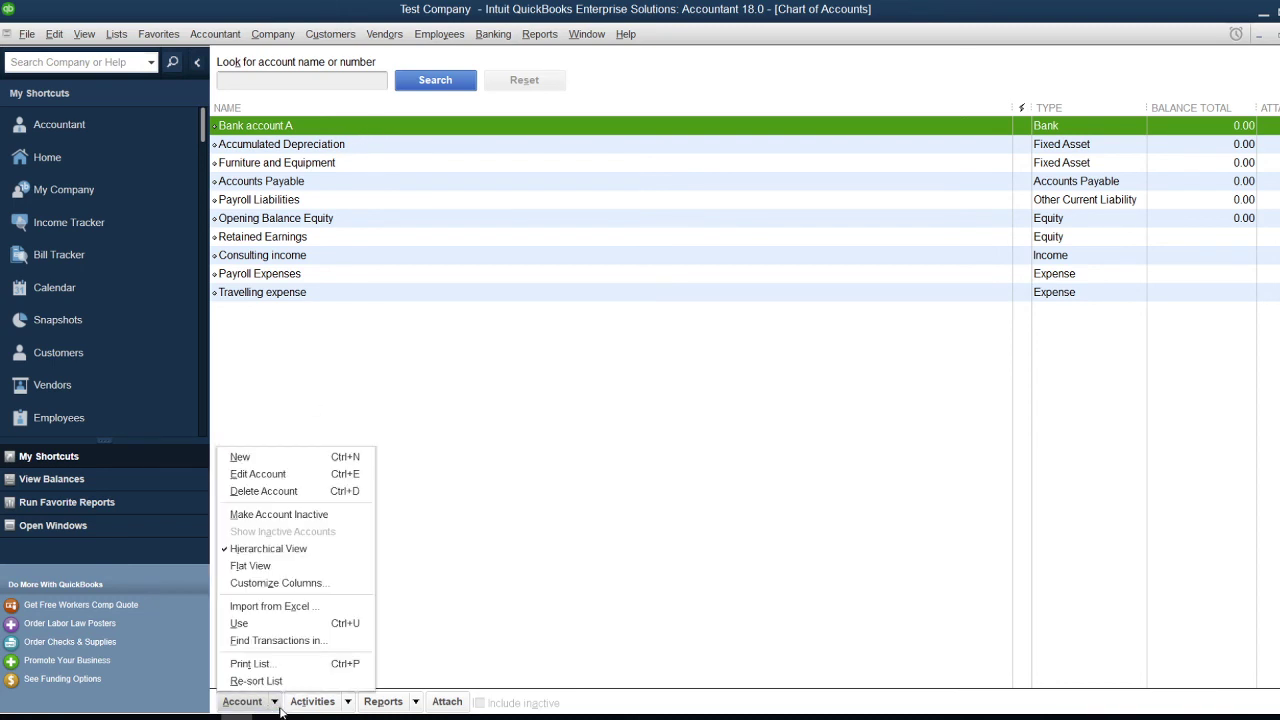
click(631, 364)
click(440, 137)
right_click(446, 137)
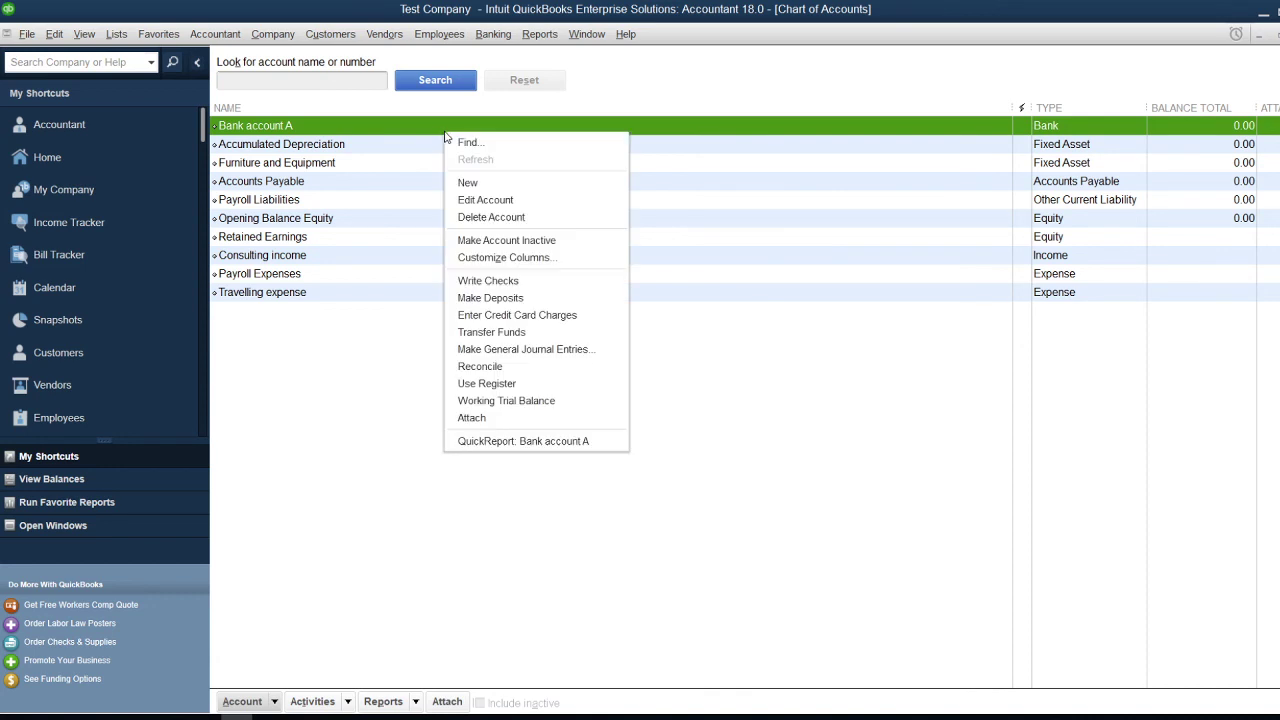
click(481, 205)
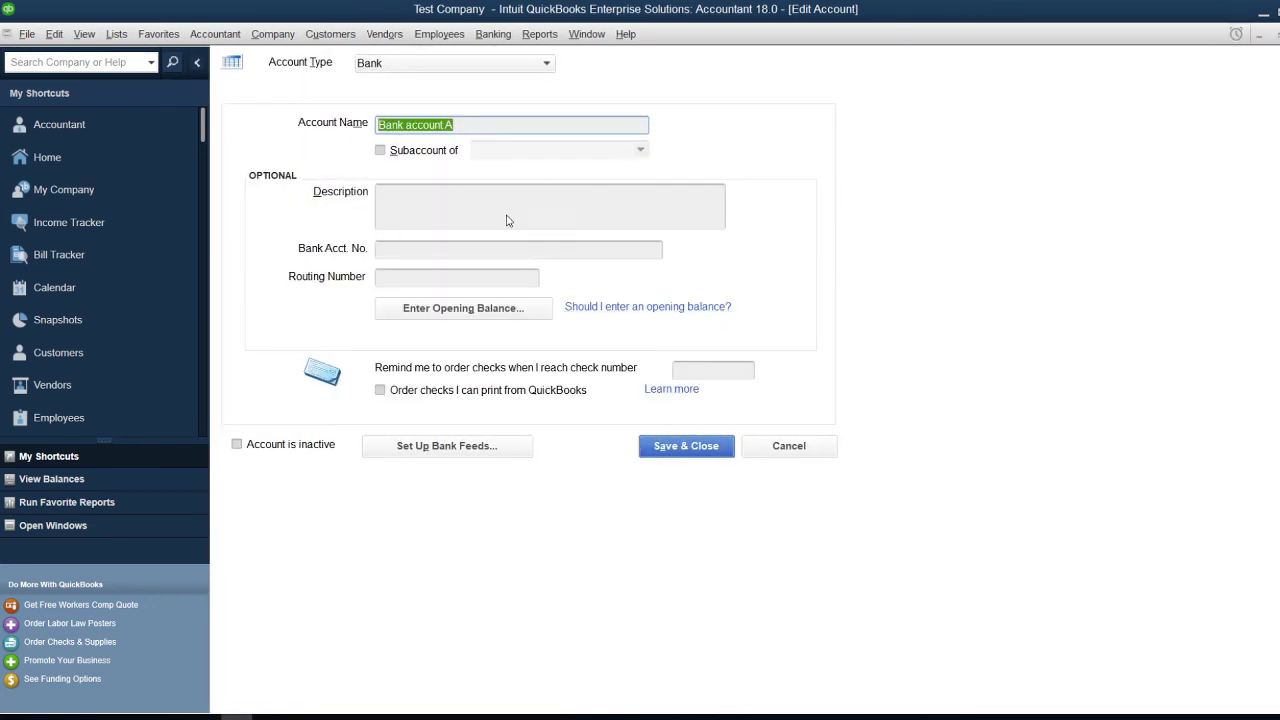
click(478, 207)
click(438, 254)
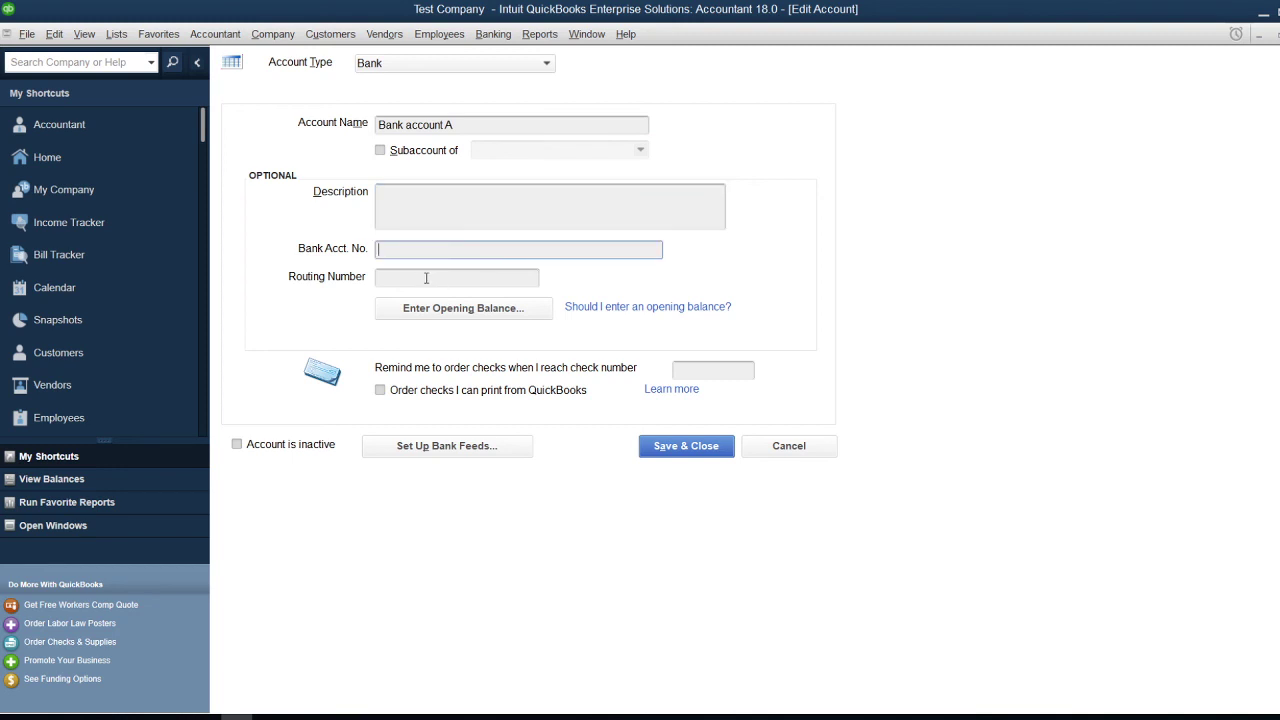
click(430, 277)
click(710, 376)
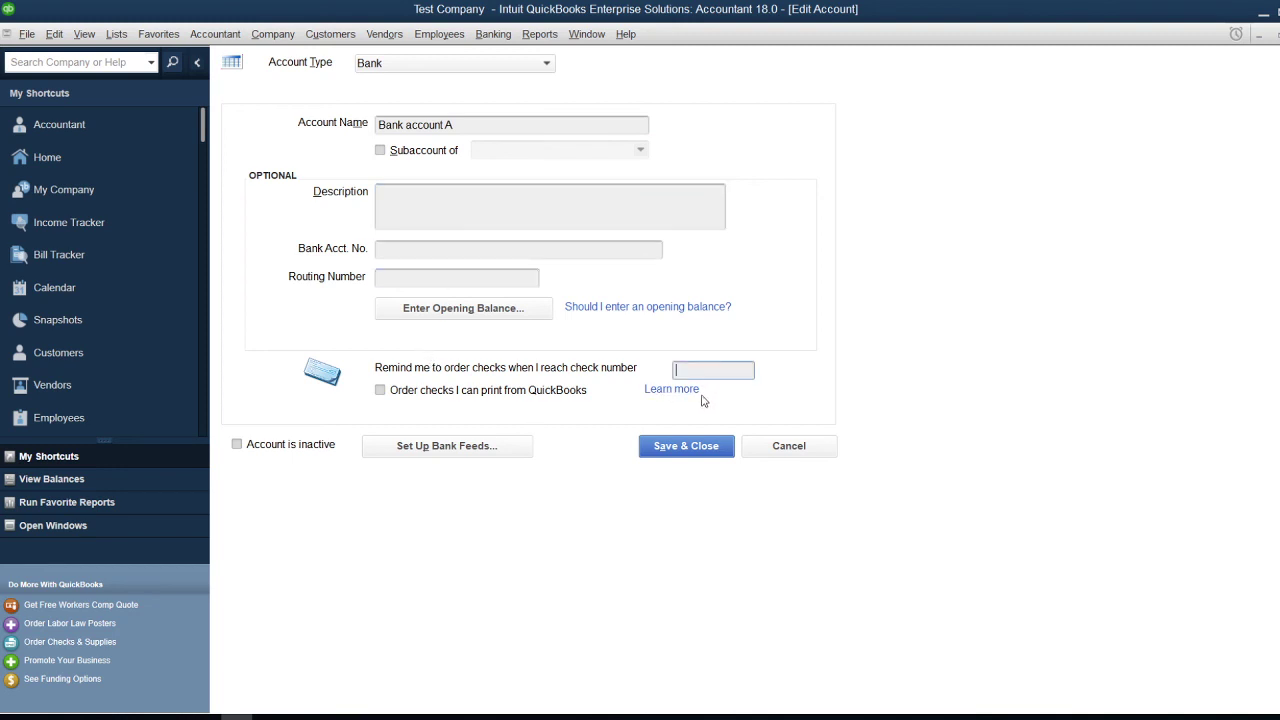
click(506, 128)
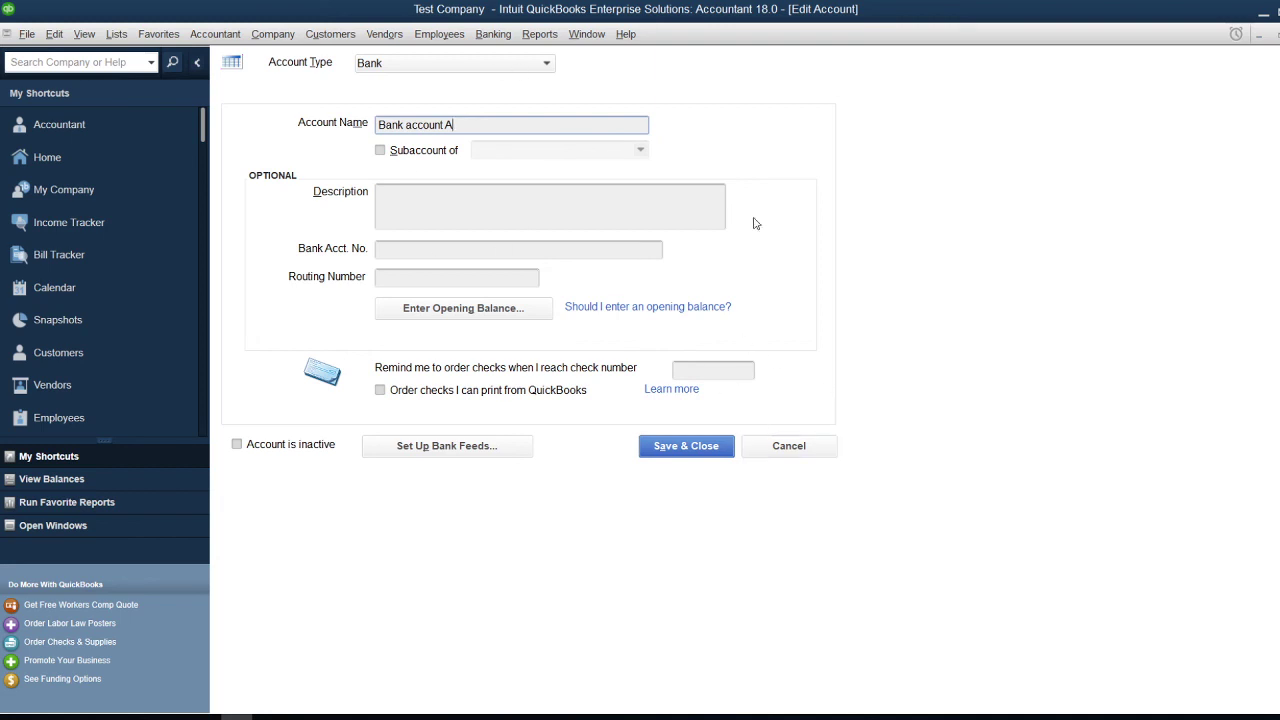
click(697, 446)
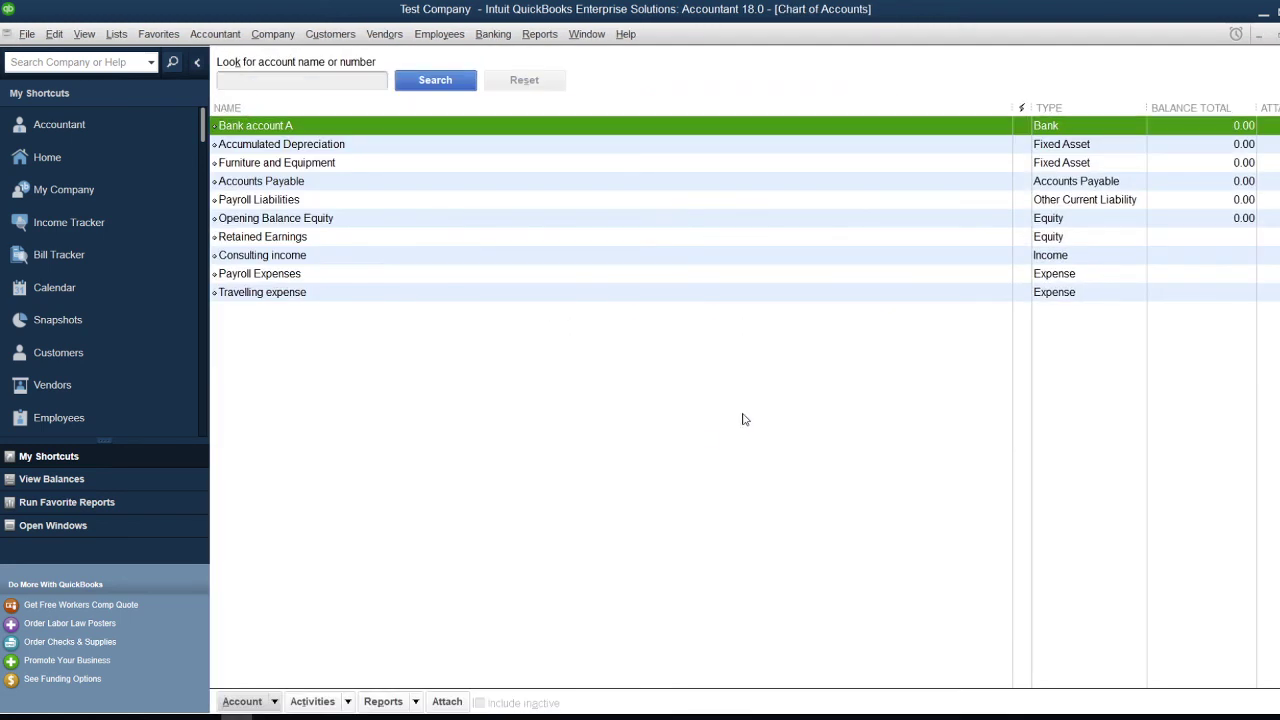